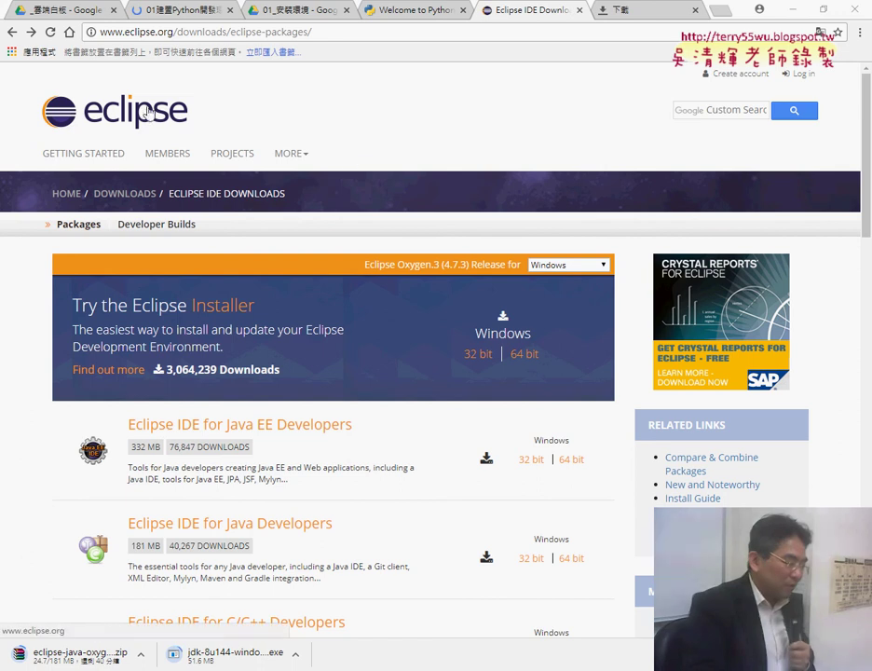
left_click(168, 32)
left_click(168, 32)
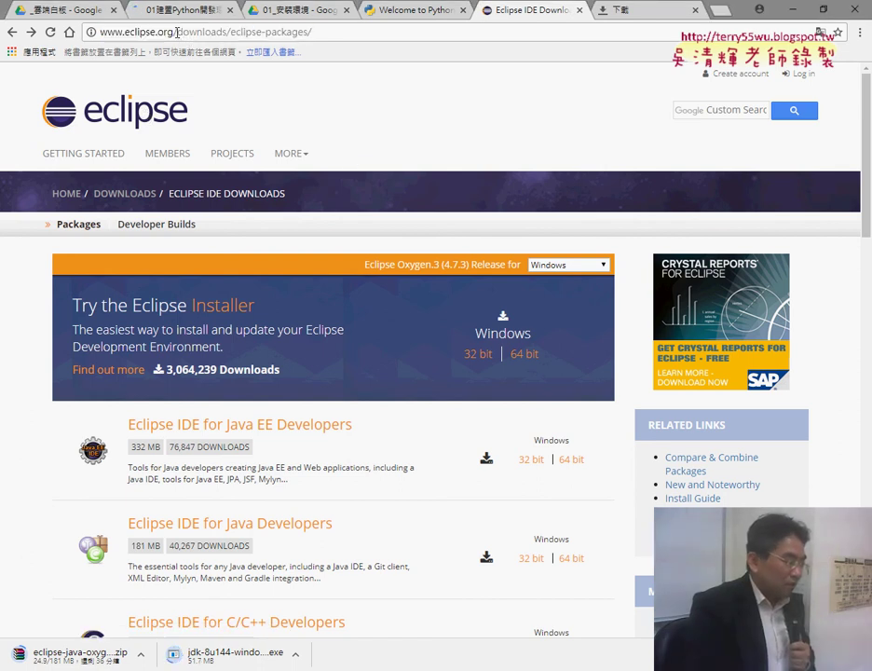
left_click_drag(176, 32, 437, 46)
key("BackSpace")
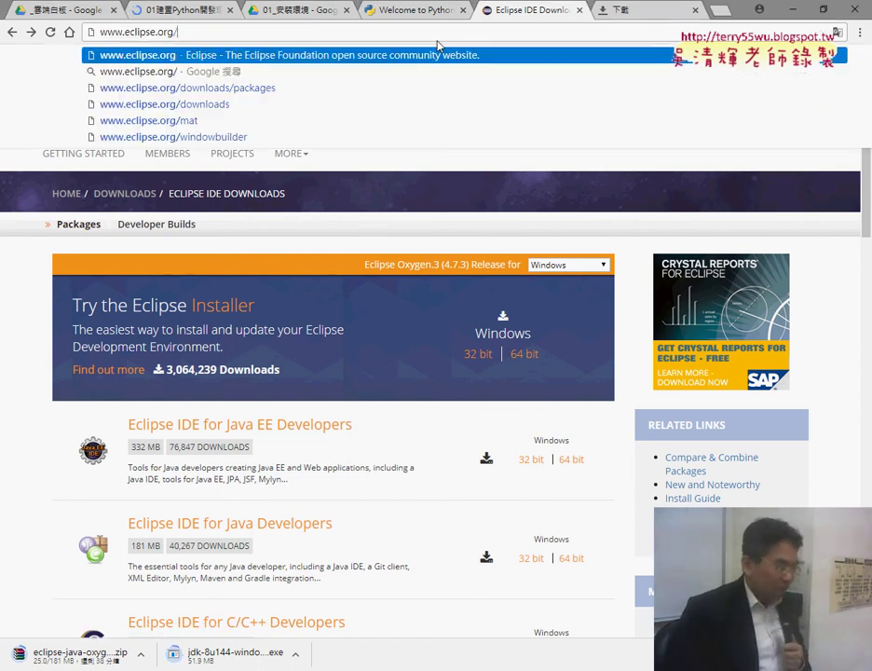
key("BackSpace")
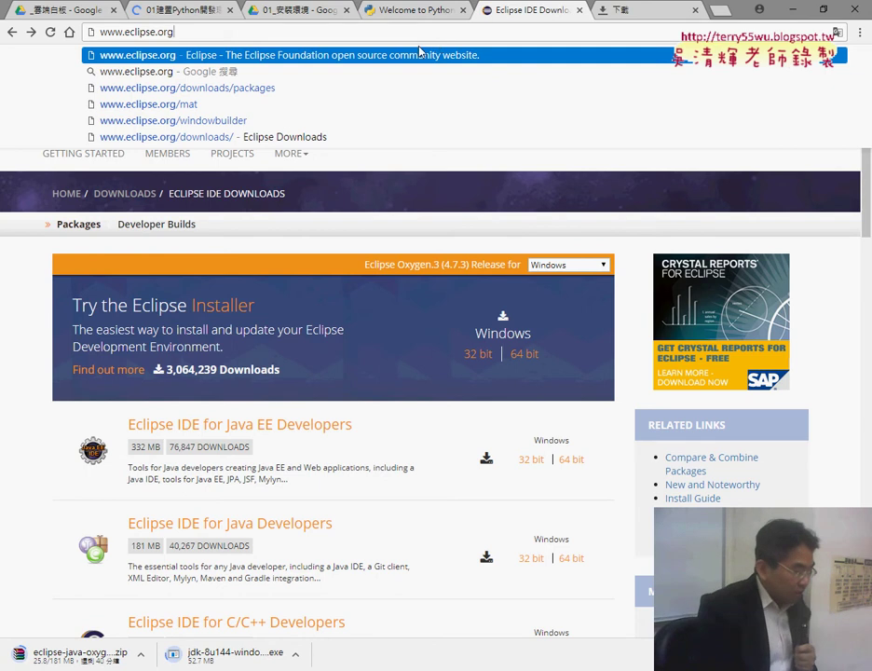
left_click(90, 33)
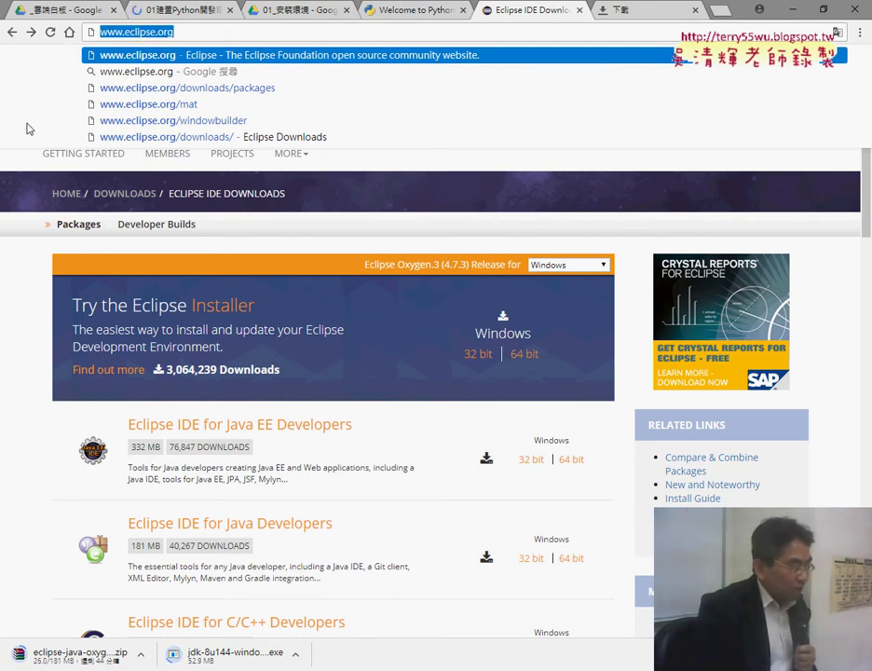
left_click(835, 247)
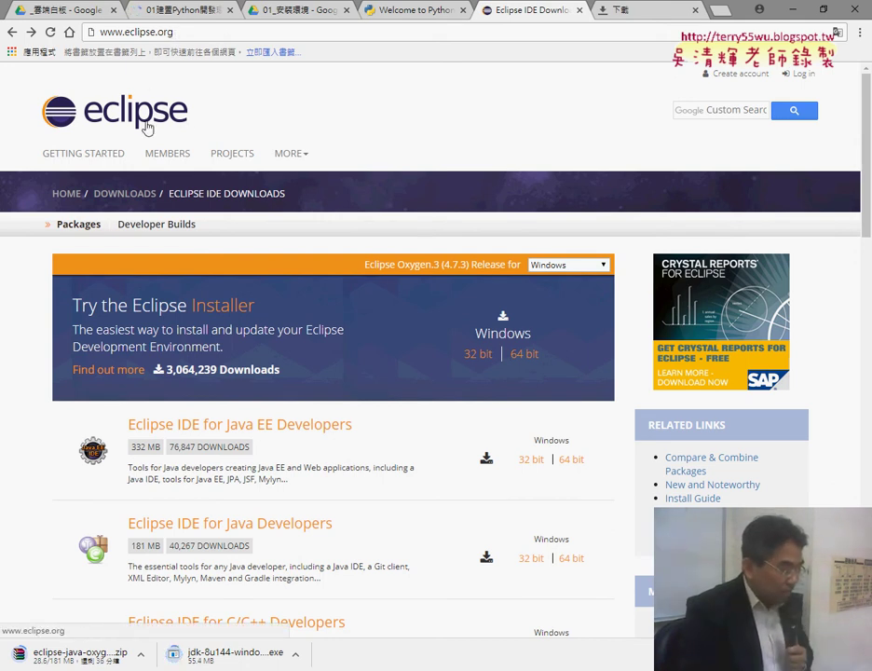
Step: Go to the GETTING STARTED page from the eclipse.org header
left_click(96, 161)
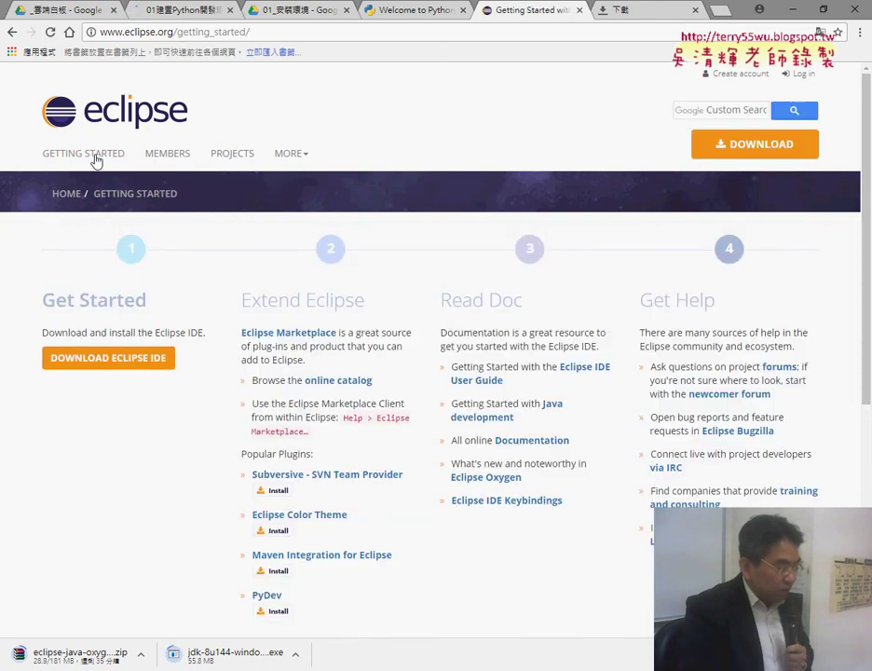
Step: Open DOWNLOAD ECLIPSE IDE and scroll to the Get Eclipse OXYGEN section
left_click(133, 365)
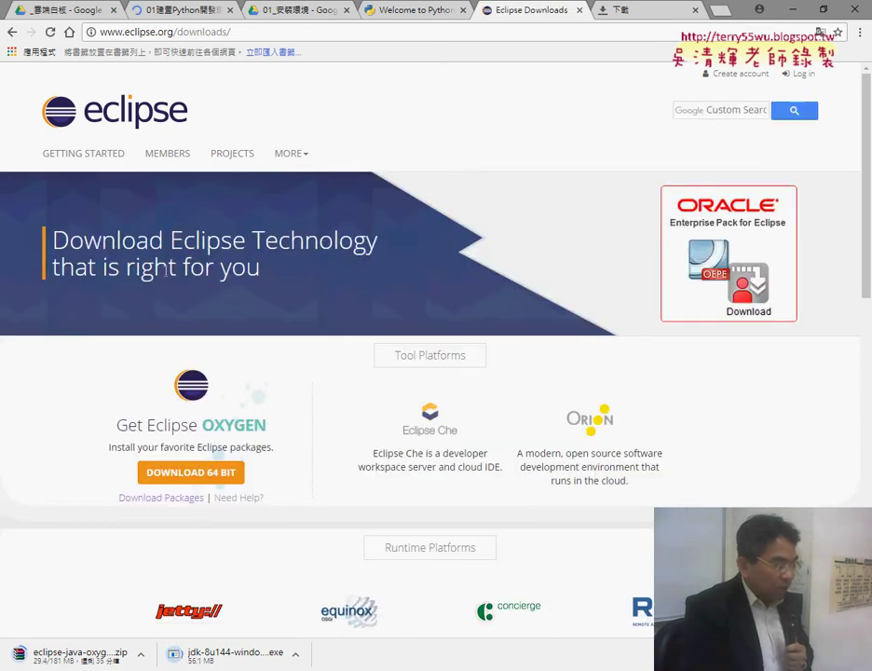
scroll(212, 270, "down", 1)
scroll(212, 245, "up", 1)
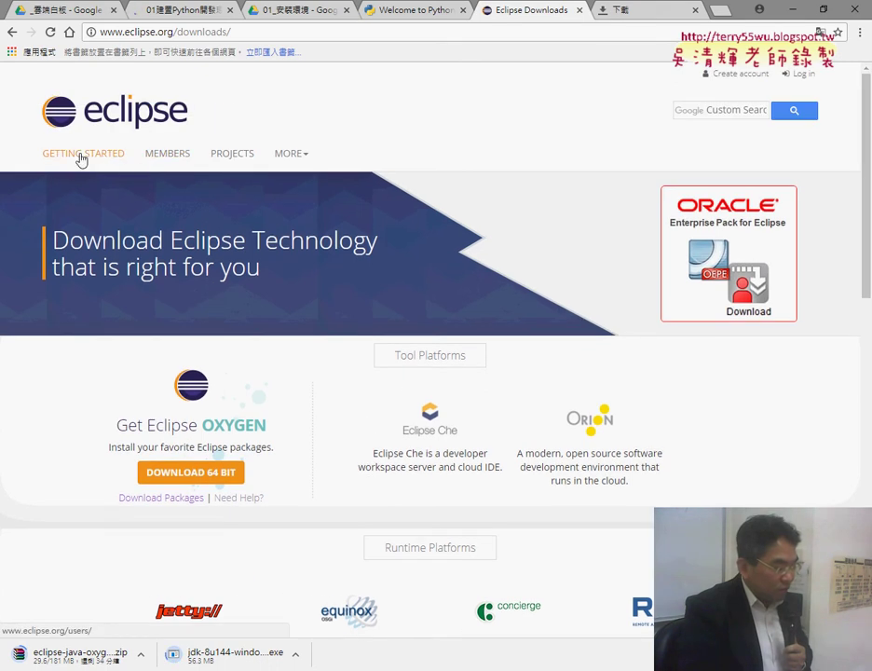
scroll(248, 399, "down", 3)
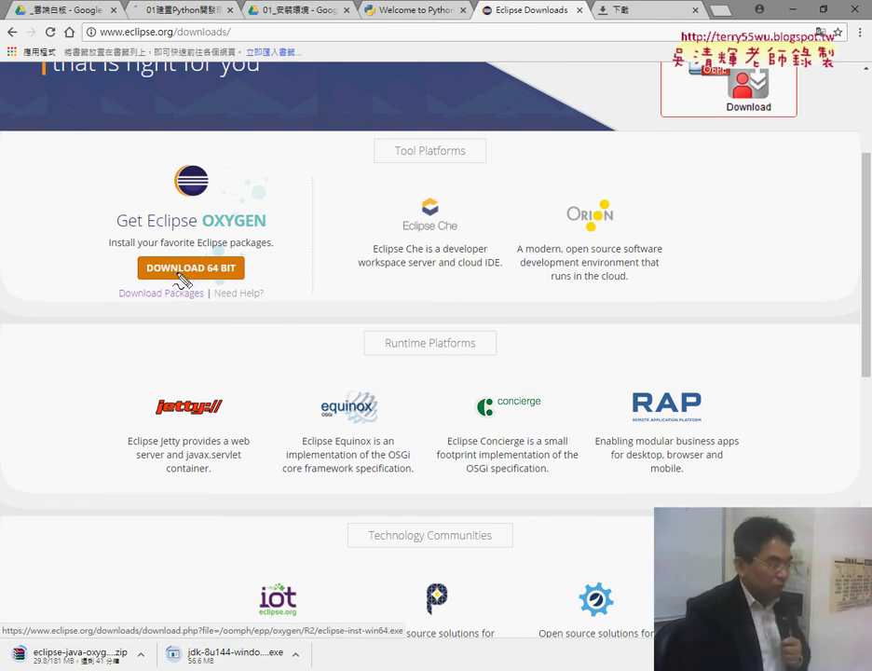
left_click_drag(228, 285, 277, 269)
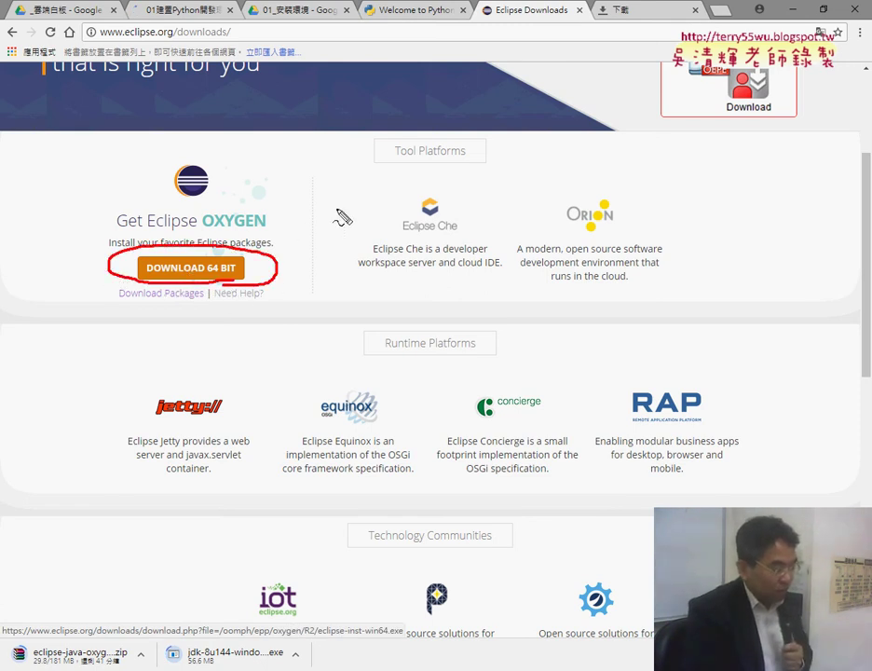
left_click_drag(363, 195, 246, 265)
left_click_drag(270, 228, 312, 268)
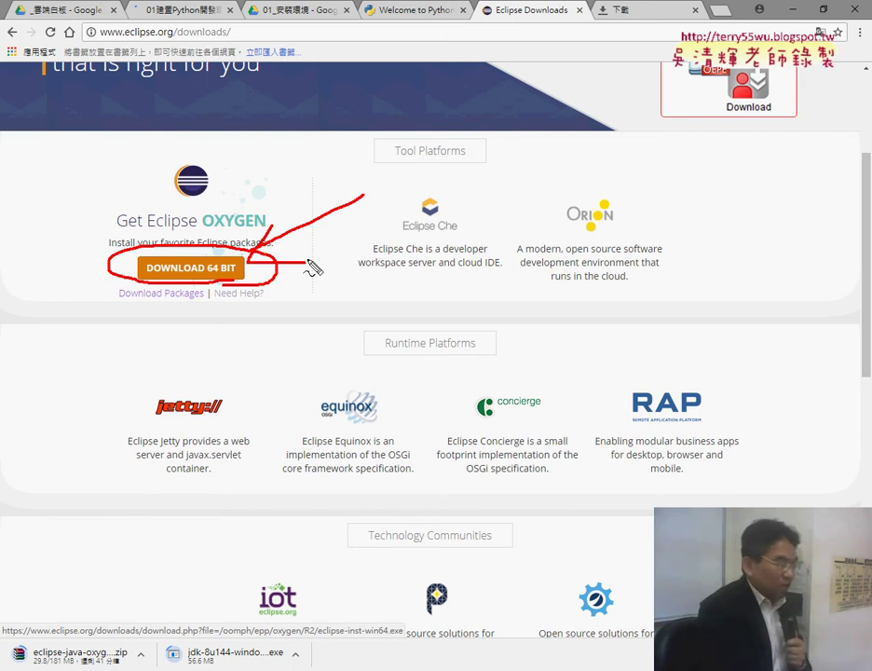
key("Escape")
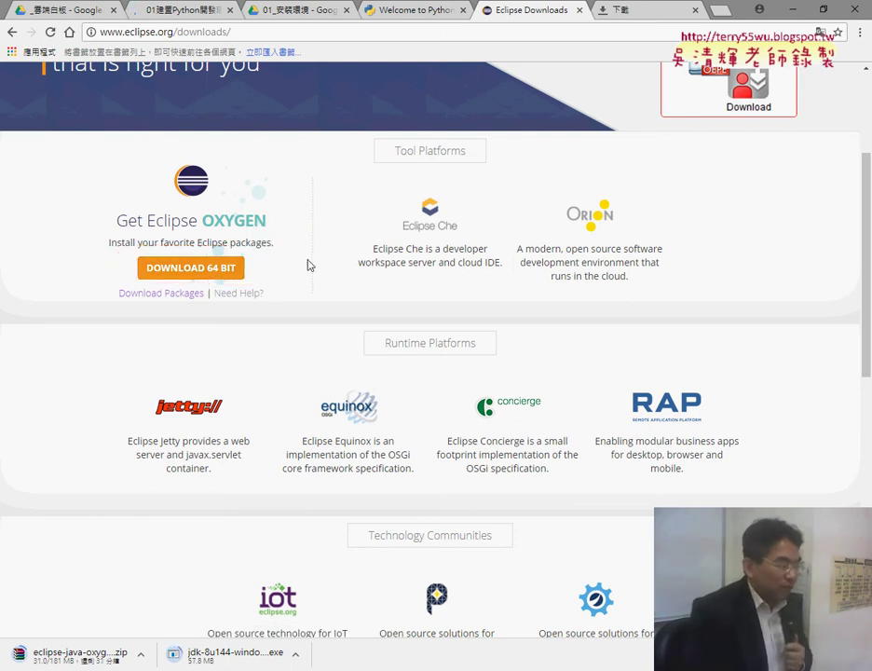
Step: Open Download Packages and scroll down through the Java EE, Java, C/C++ and PHP packages
left_click(175, 295)
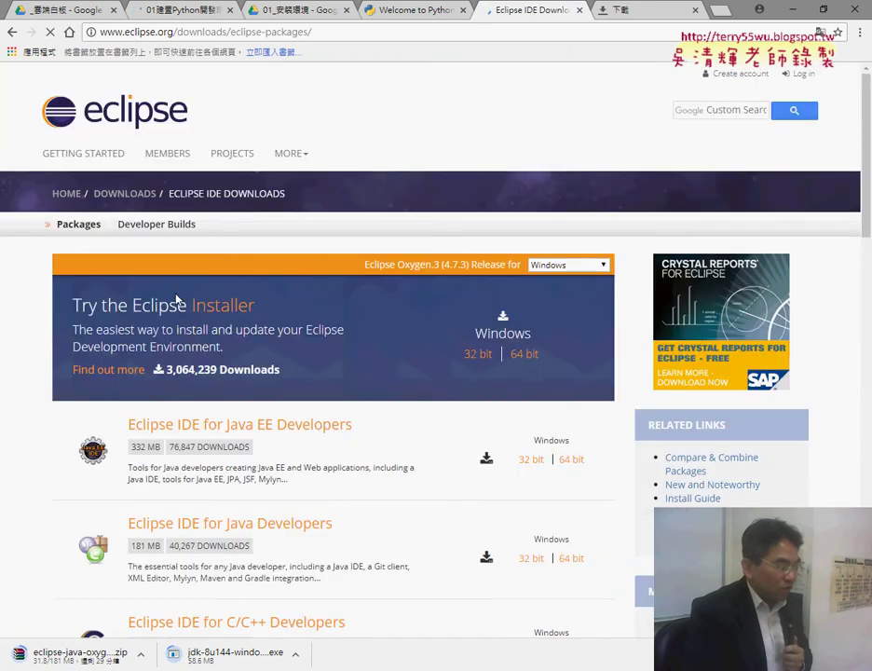
scroll(180, 294, "down", 3)
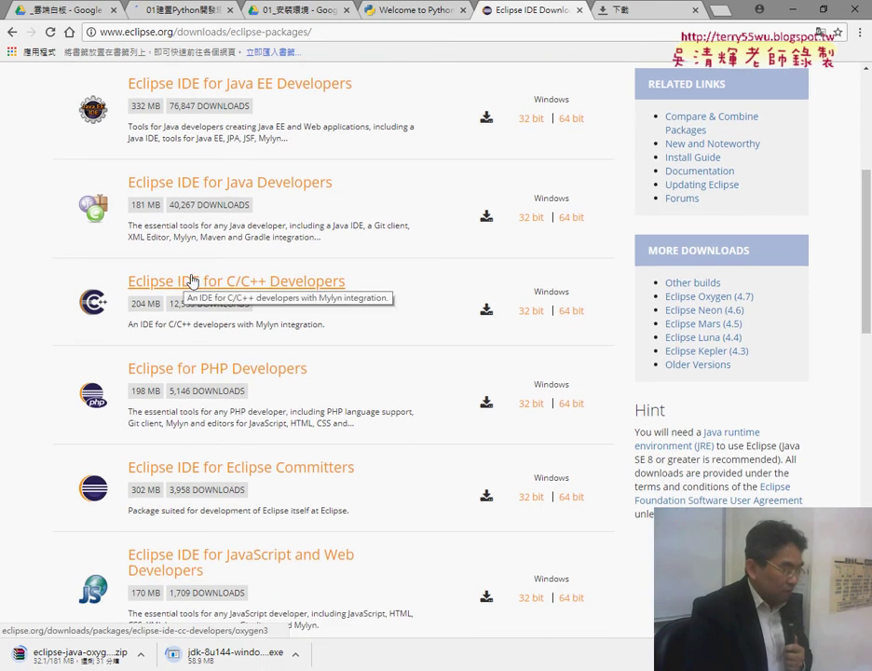
scroll(191, 281, "down", 1)
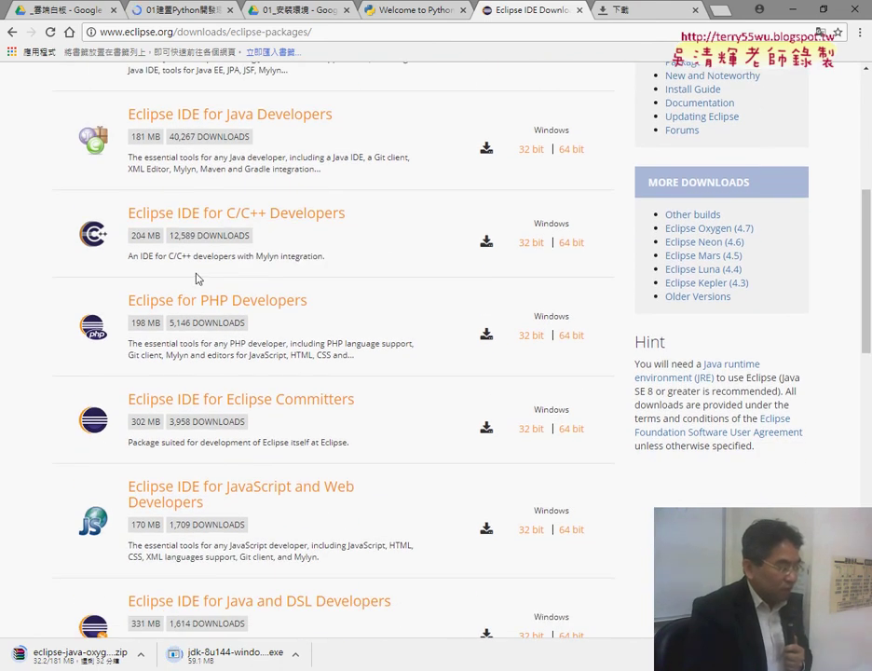
scroll(196, 278, "up", 1)
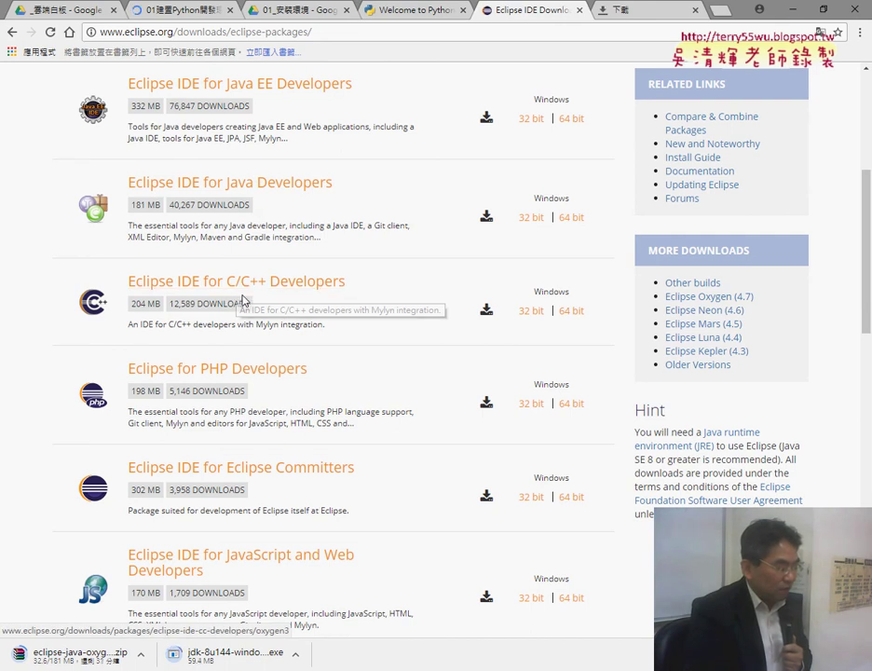
scroll(228, 370, "down", 2)
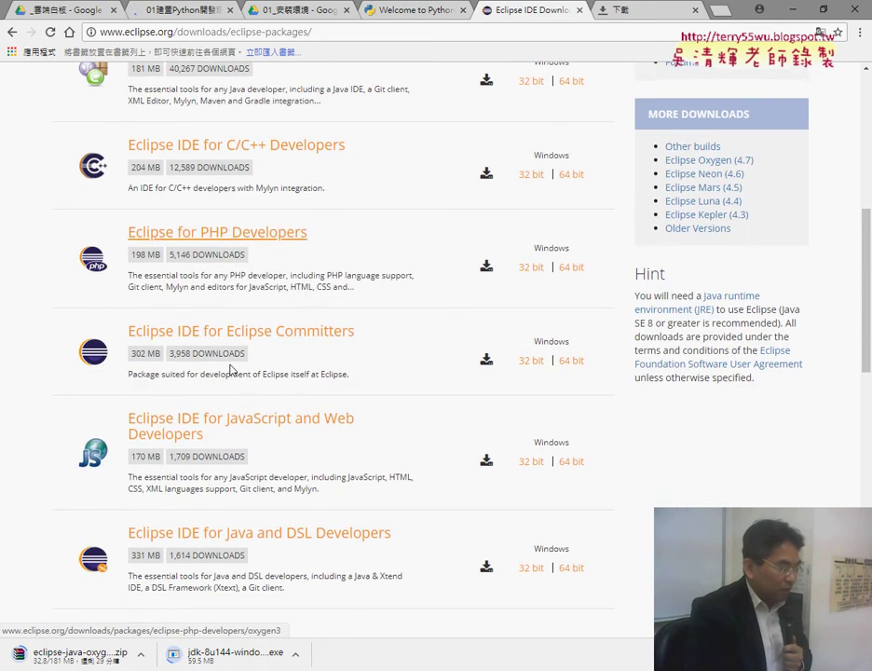
scroll(231, 369, "down", 2)
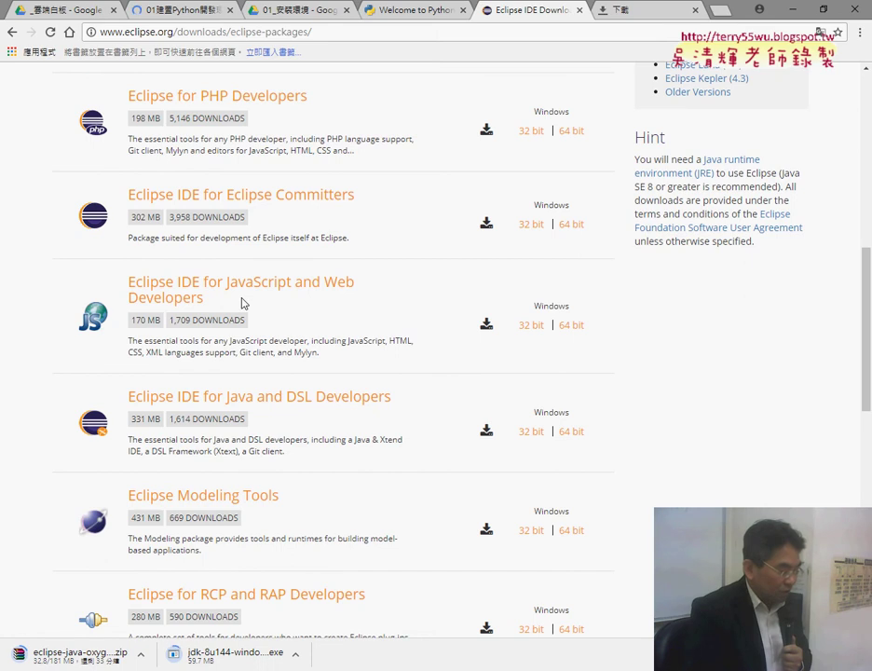
scroll(241, 303, "down", 2)
scroll(242, 303, "down", 2)
scroll(241, 302, "down", 2)
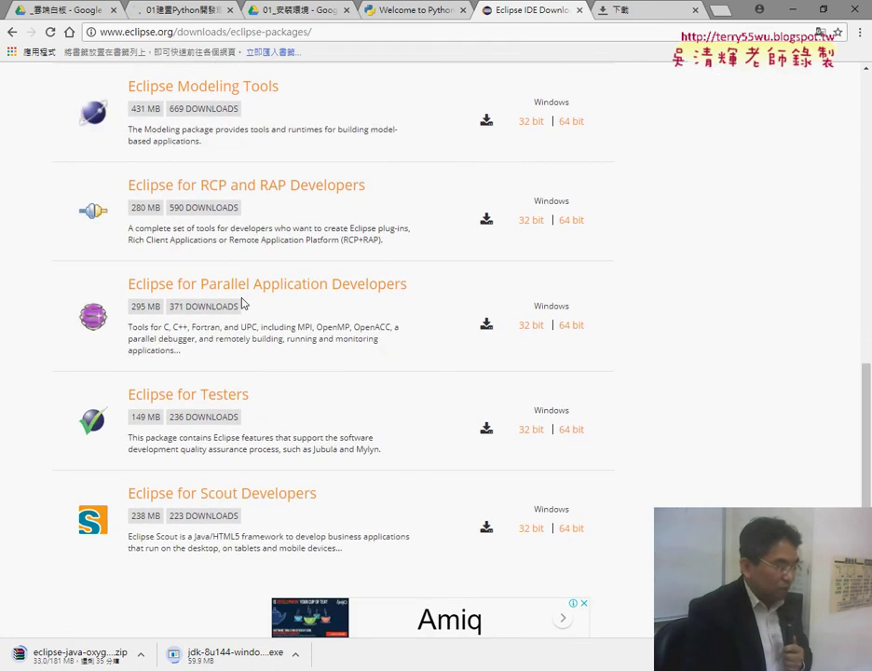
scroll(243, 300, "down", 1)
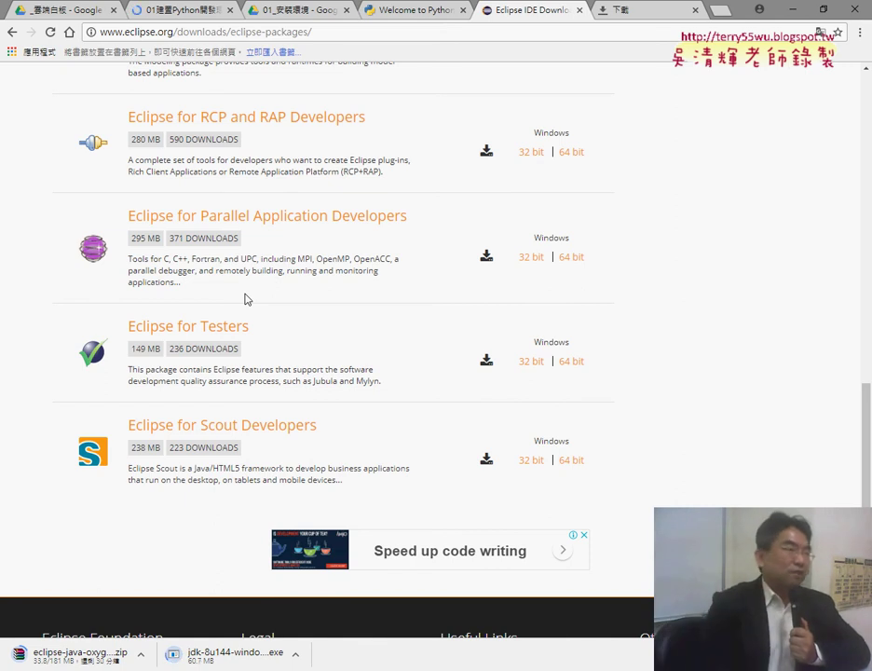
Step: Scroll back up to the top of the Eclipse IDE packages list
scroll(245, 298, "up", 5)
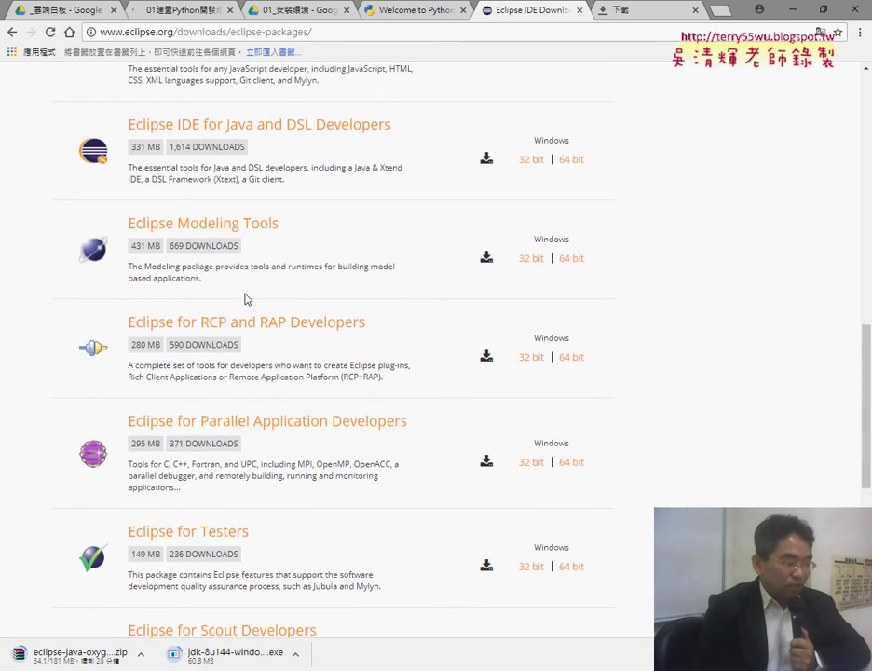
scroll(245, 298, "up", 2)
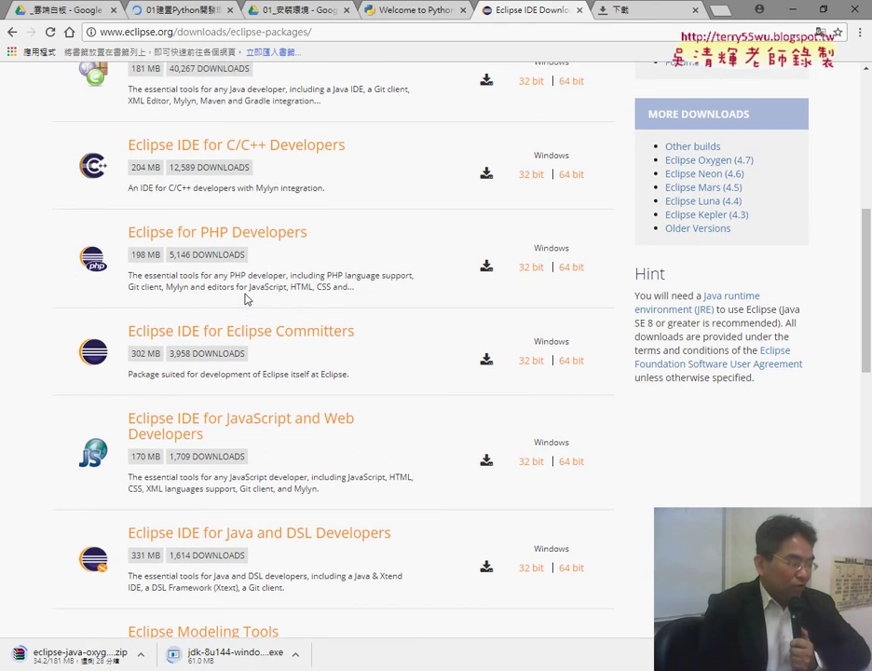
scroll(245, 298, "up", 2)
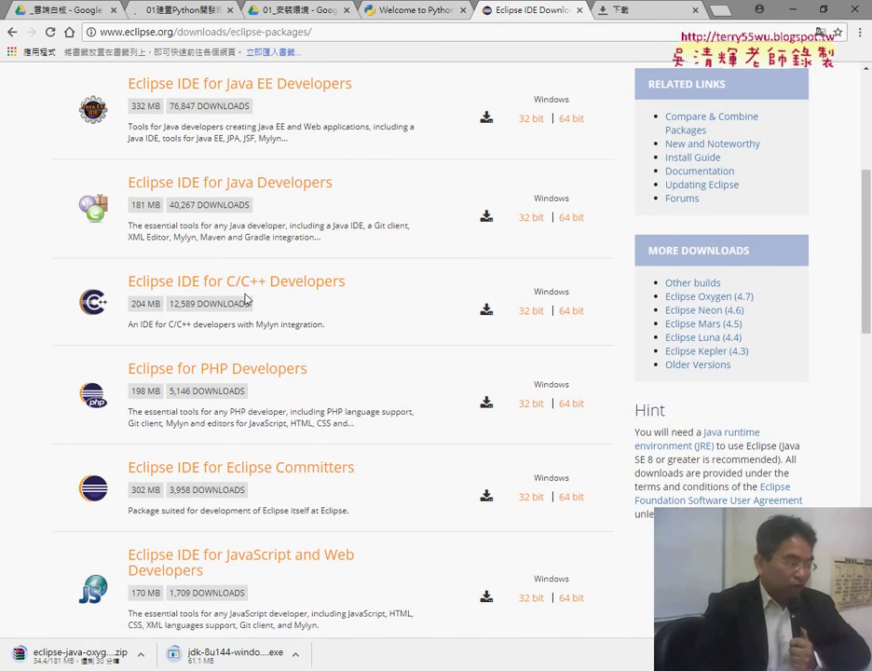
scroll(296, 290, "up", 2)
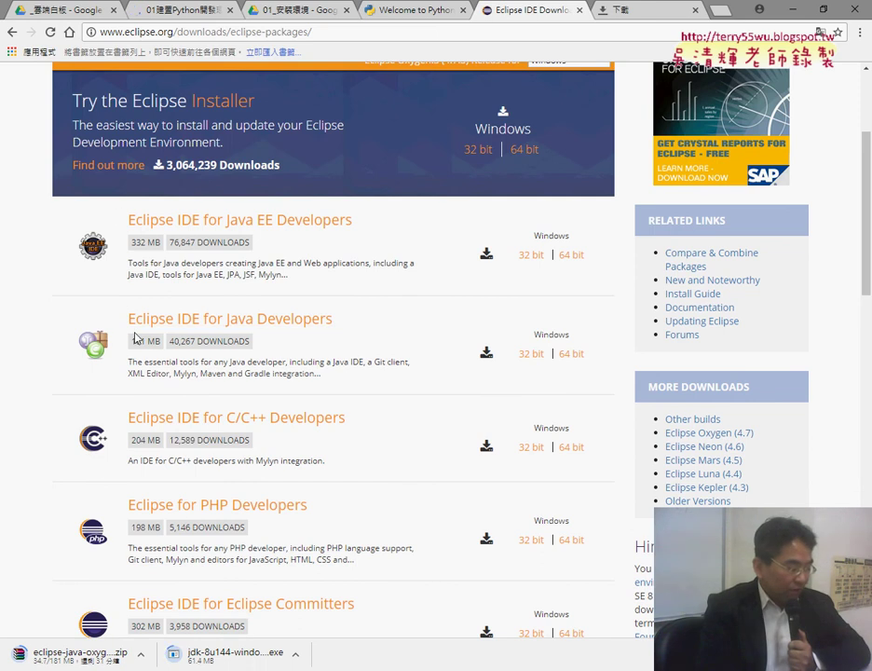
Step: Select the 'Eclipse IDE for Java Developers' heading text
left_click_drag(130, 325, 344, 326)
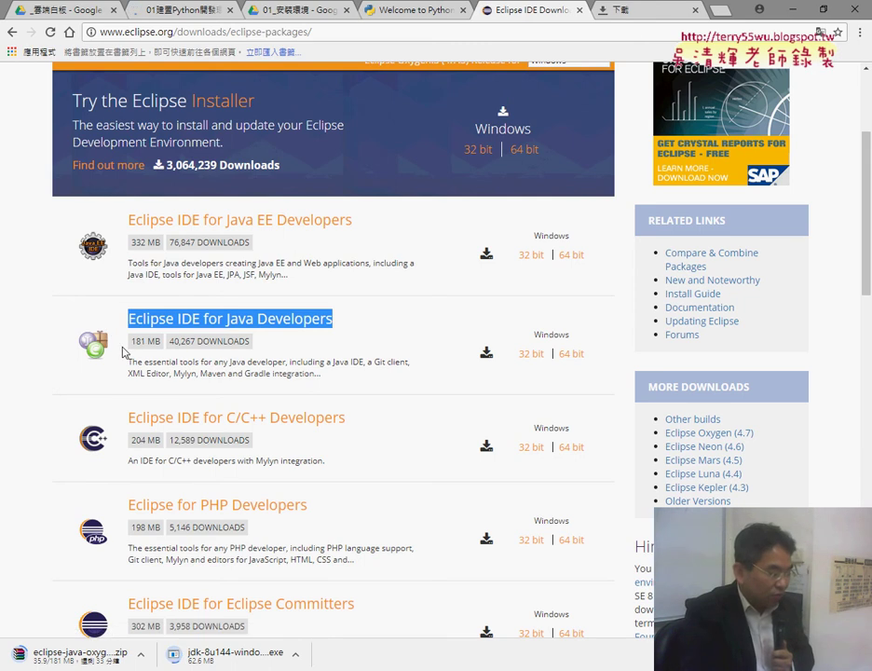
Step: Select the '181 MB' size badge under Eclipse IDE for Java Developers
left_click_drag(132, 344, 163, 346)
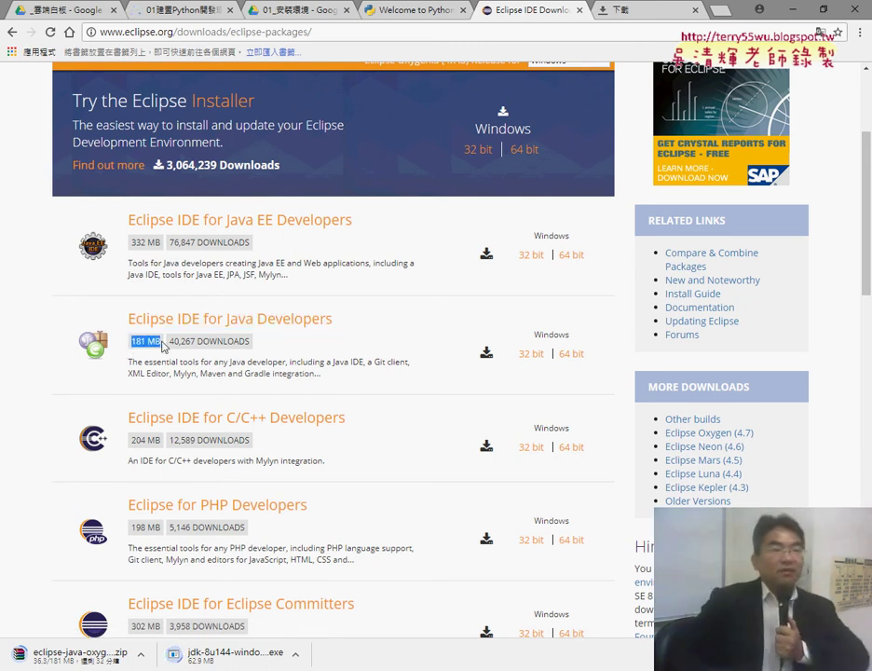